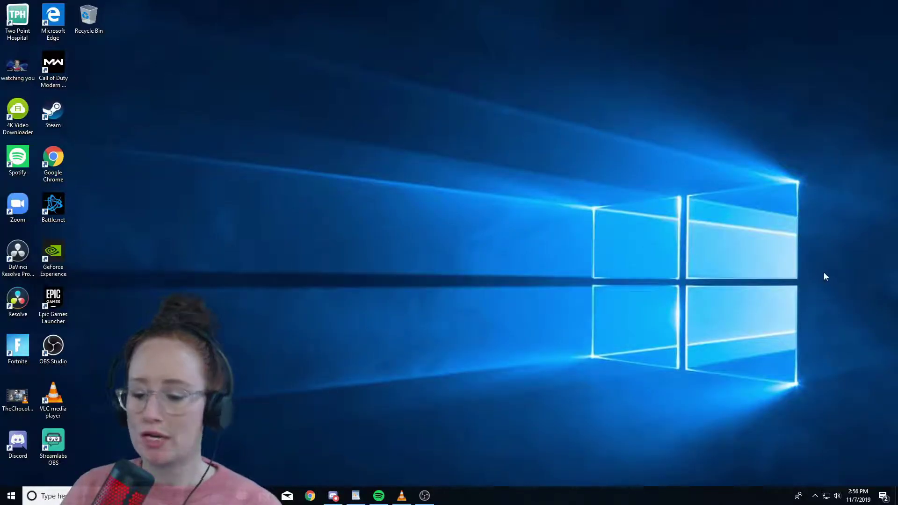
Open the Sound dialog from the taskbar volume icon and move it further onto the screen
right_click(839, 497)
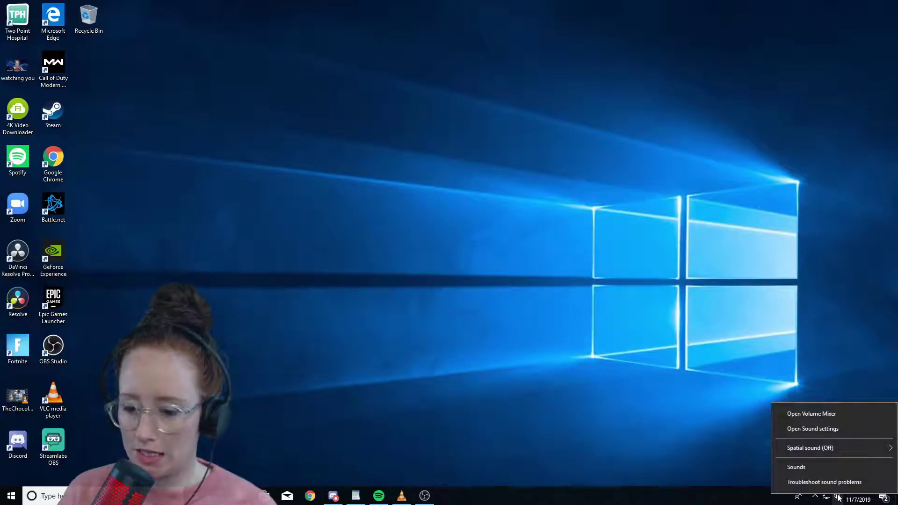
click(814, 467)
mouse_move(160, 54)
mouse_down()
mouse_move(271, 60)
mouse_move(457, 95)
mouse_up()
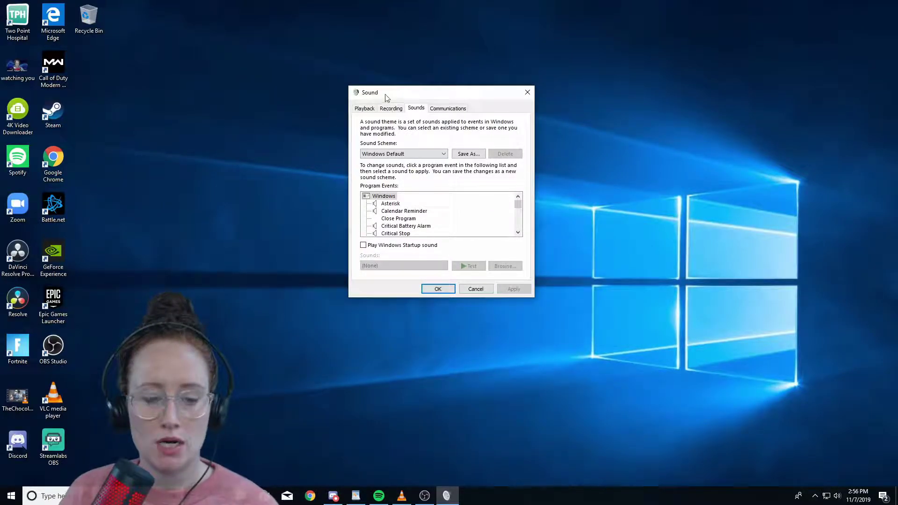
Open the Recording tab and the HyperX Quadcast microphone's Advanced properties
click(389, 108)
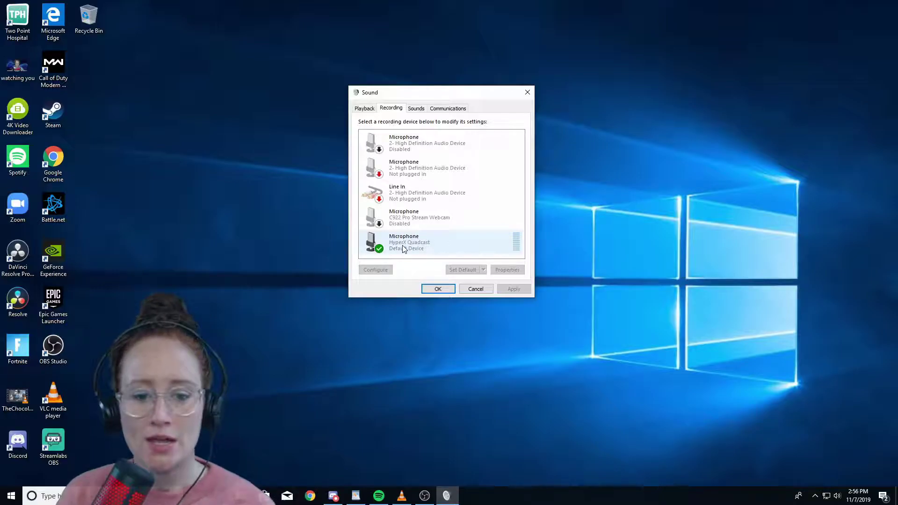
right_click(403, 249)
click(424, 298)
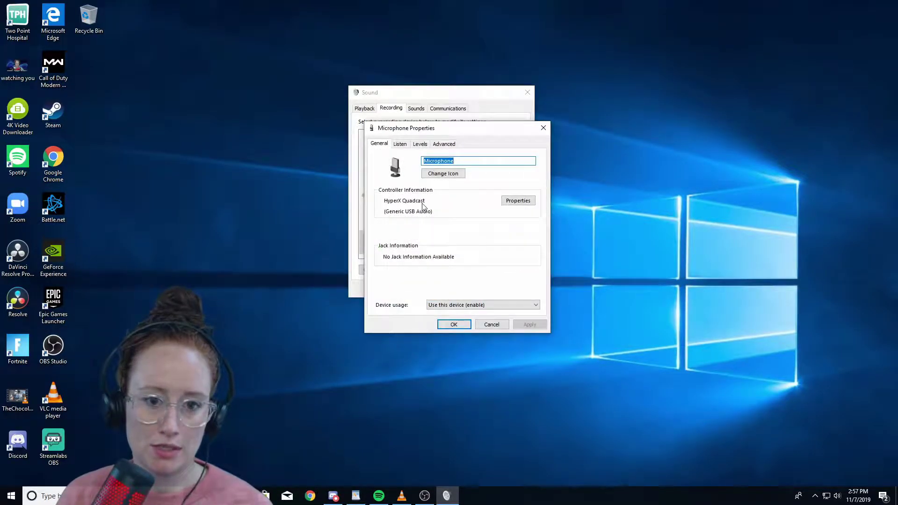
click(444, 144)
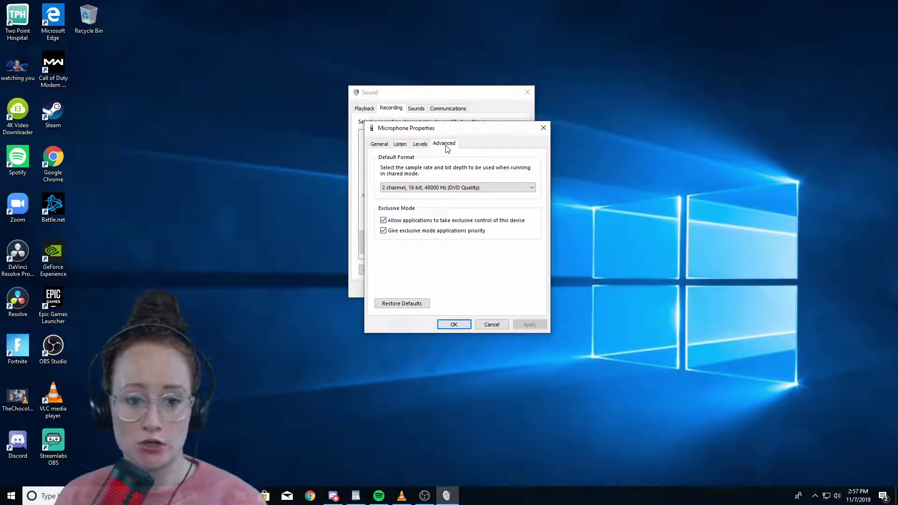
Apply the 8000 Hz Telephone Quality default format, continuing despite the device being in use
click(383, 188)
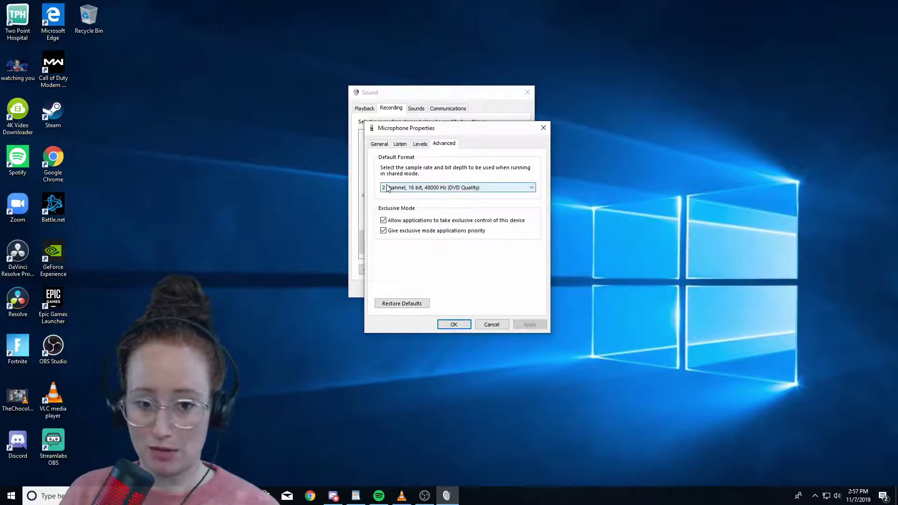
click(425, 189)
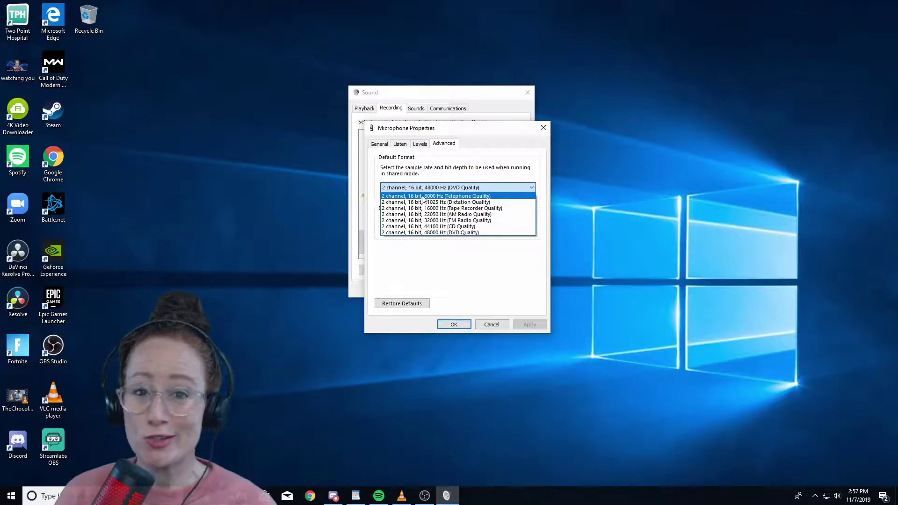
click(424, 197)
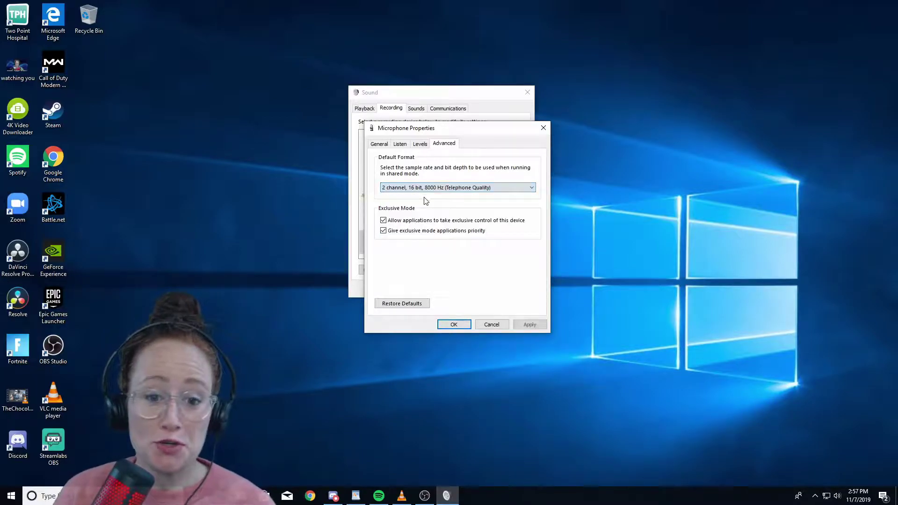
click(522, 324)
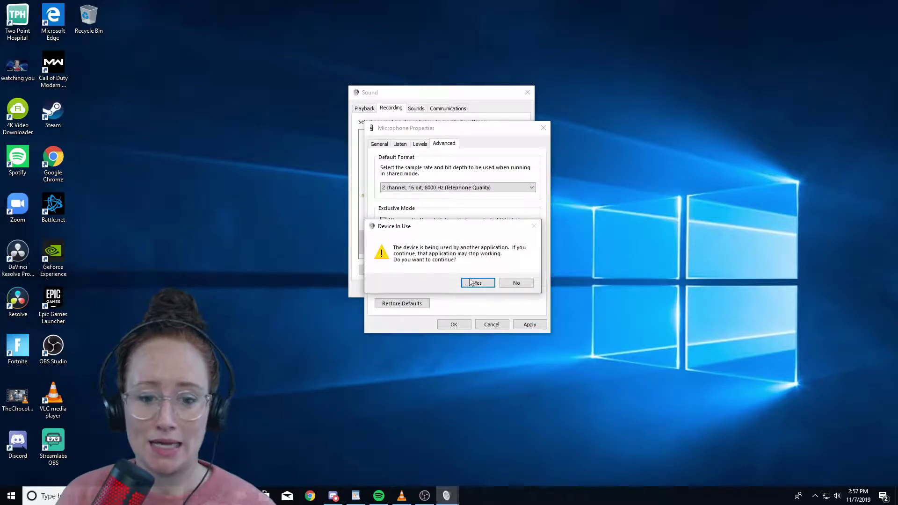
click(471, 283)
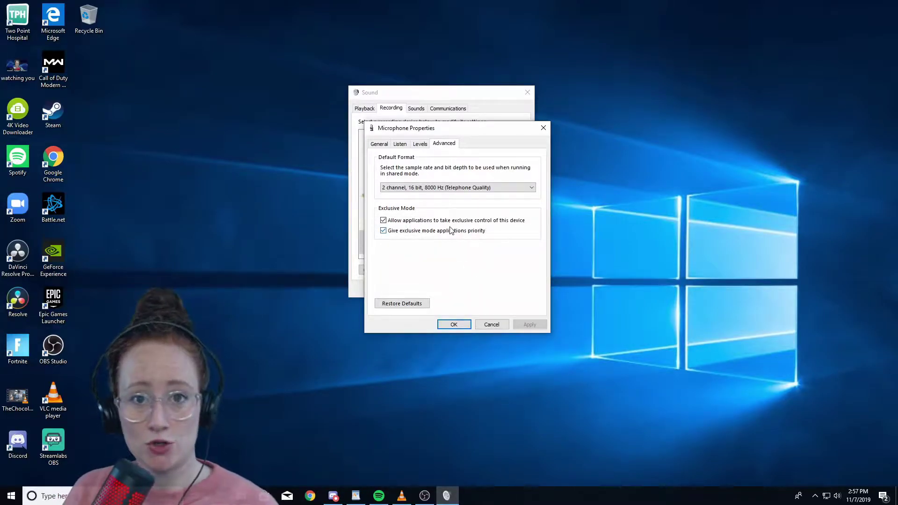
Switch the default format to 48000 Hz (DVD Quality), apply it, confirm, and close properties
click(427, 188)
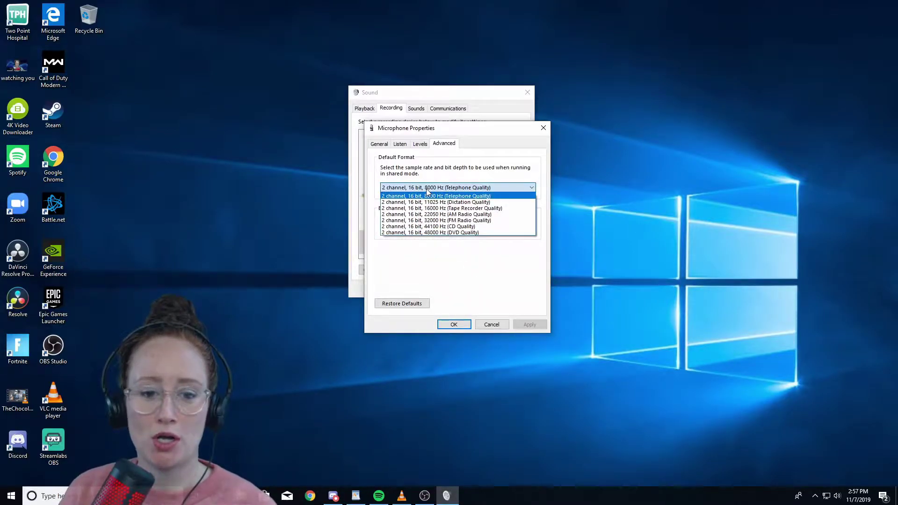
click(422, 232)
click(521, 326)
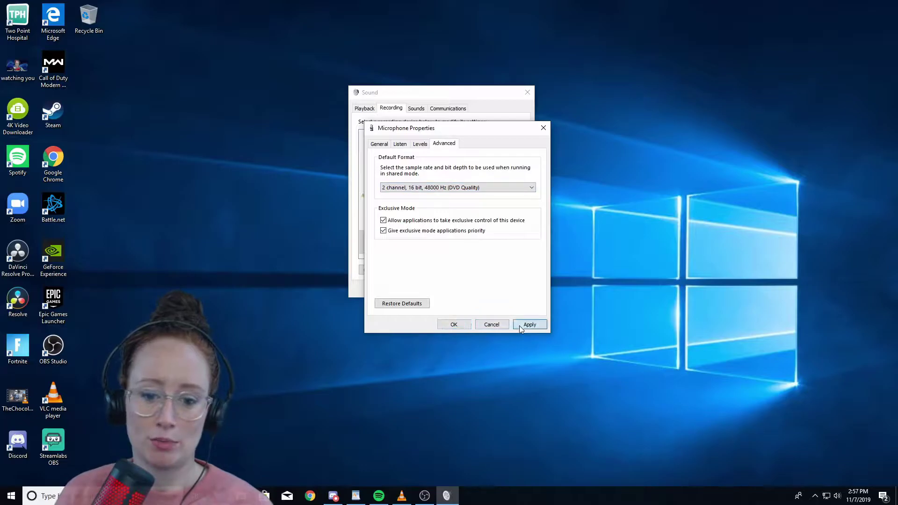
key(Return)
click(454, 323)
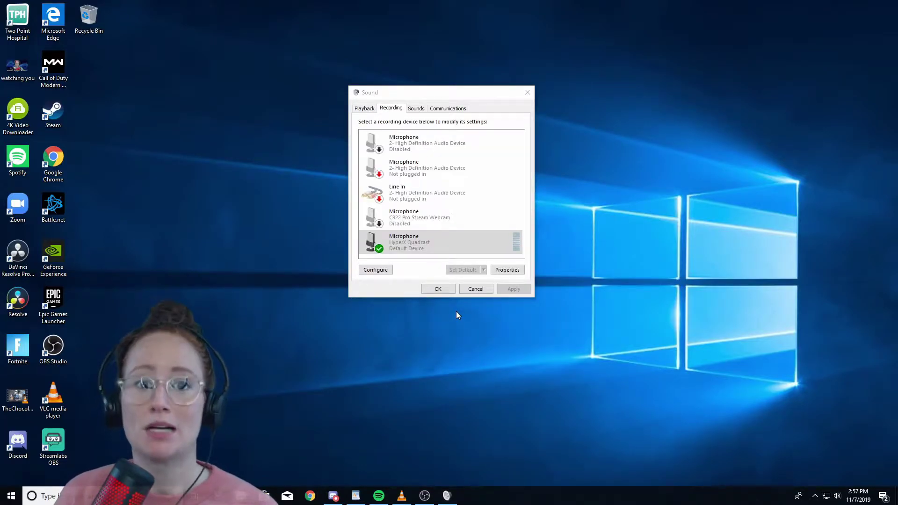